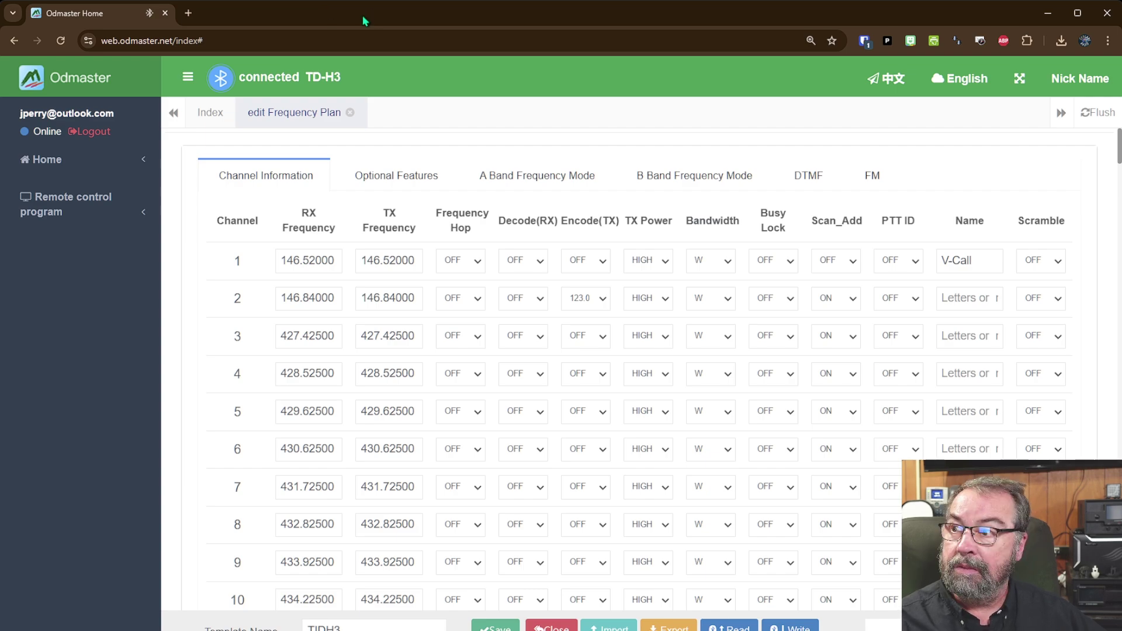
Step: Open the model list under Remote control program to see the saved TIDH3 plan
click(141, 161)
click(120, 260)
click(93, 251)
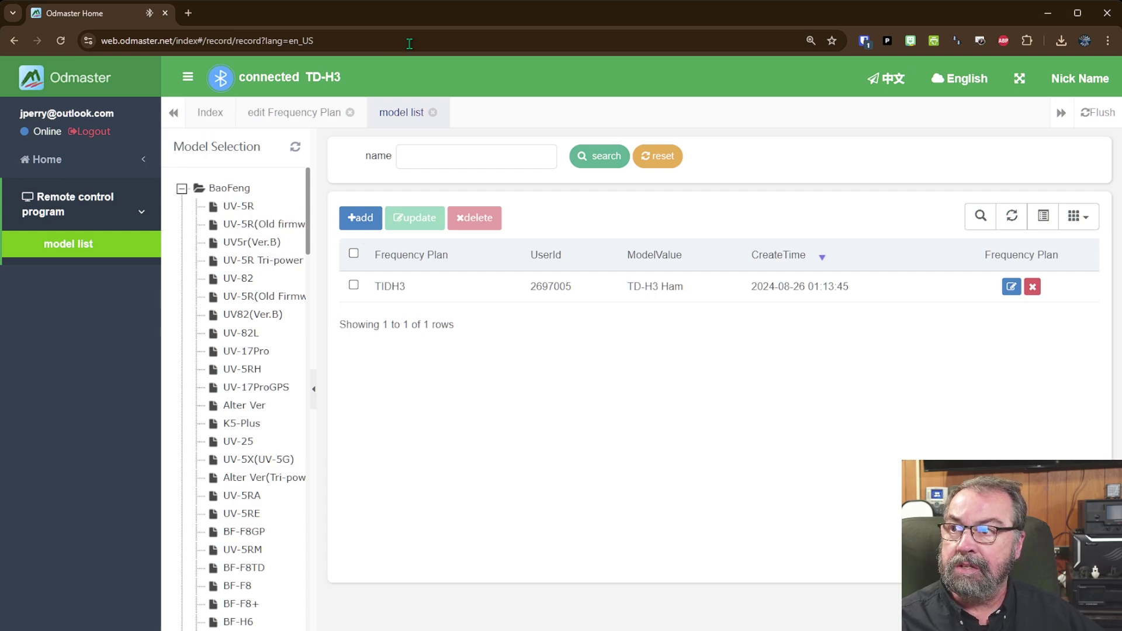
Step: Collapse the BaoFeng group in the Model Selection tree
scroll(259, 216, down, 2)
scroll(259, 218, down, 3)
scroll(245, 213, up, 5)
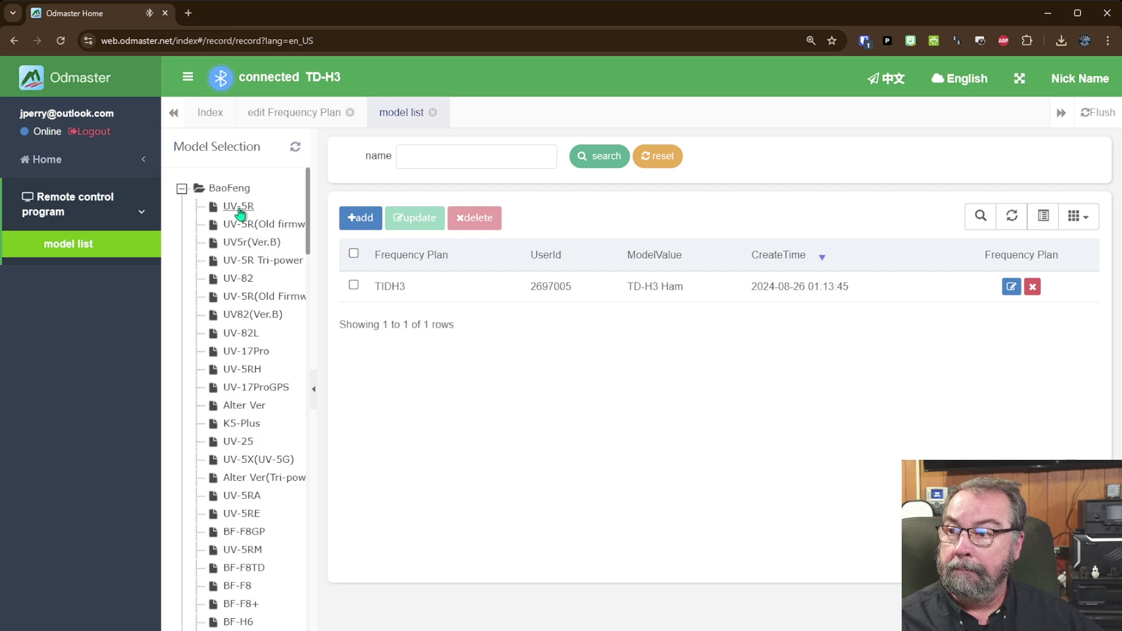
mouse_move(308, 200)
mouse_down()
mouse_move(303, 281)
mouse_move(308, 182)
mouse_up()
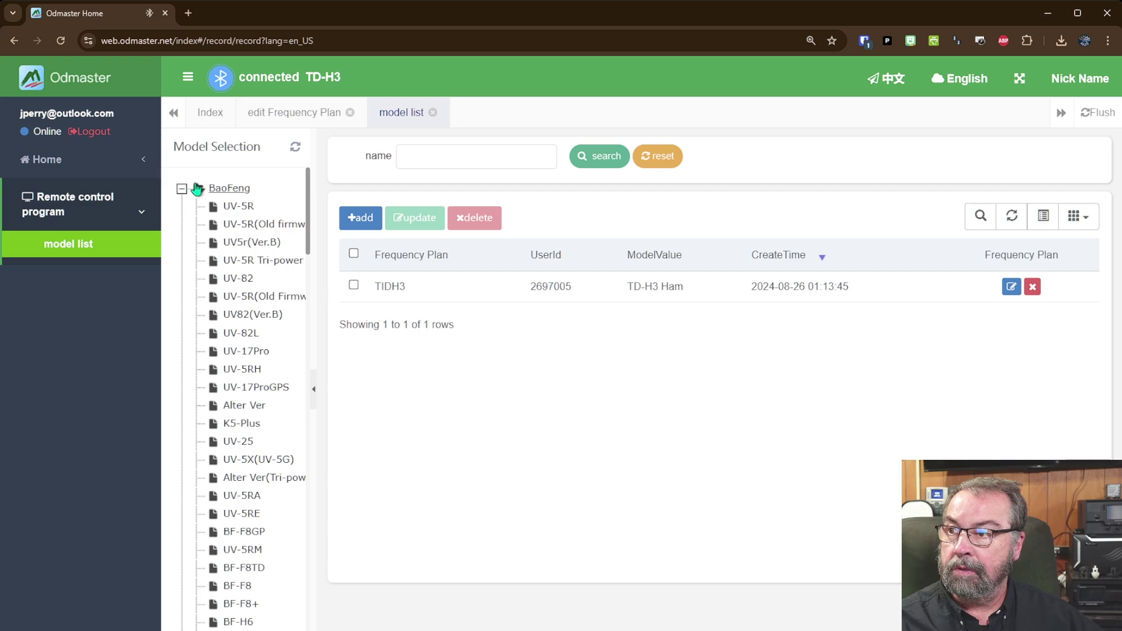
click(181, 188)
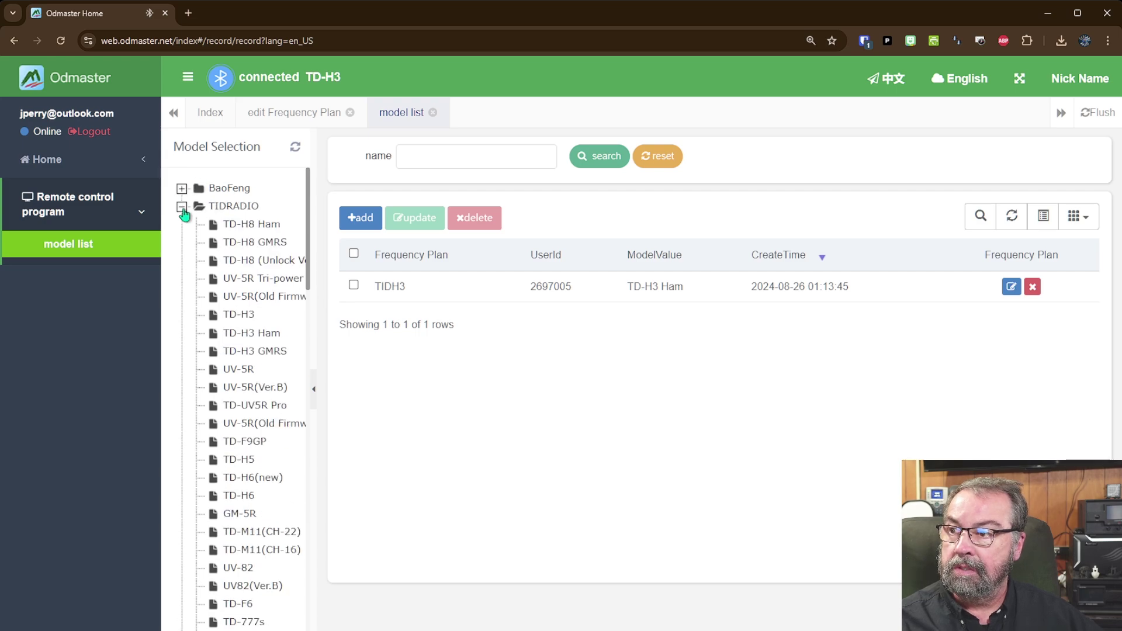
Step: Collapse the TIDRADIO and TID model groups
scroll(265, 244, down, 1)
scroll(263, 248, down, 1)
scroll(261, 253, up, 1)
scroll(261, 253, down, 1)
scroll(259, 254, down, 2)
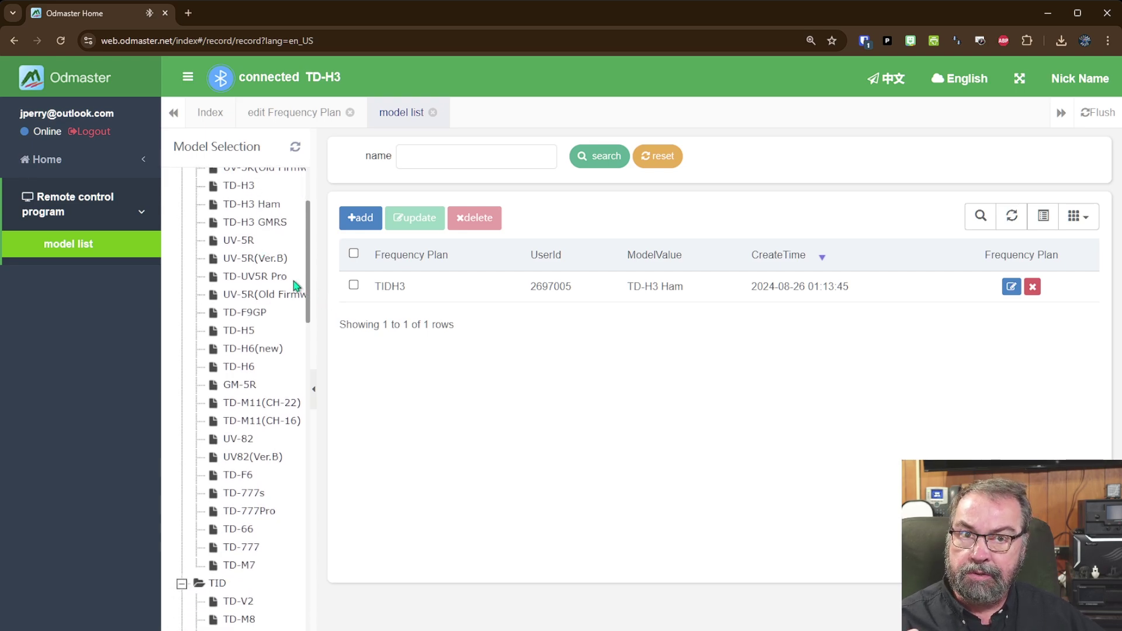
scroll(252, 295, up, 2)
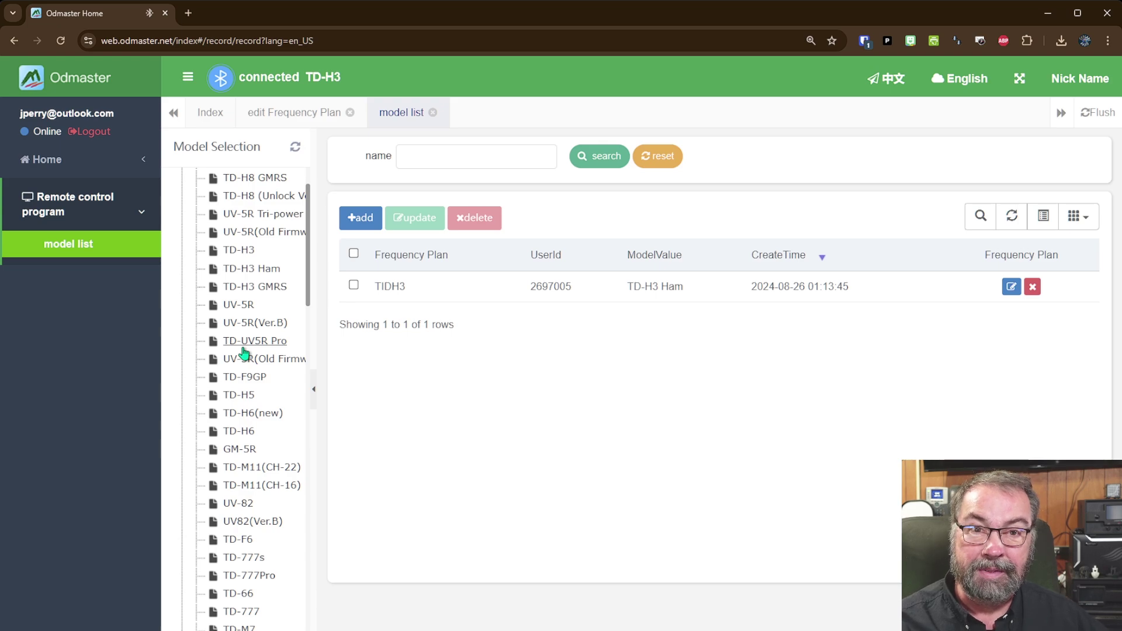
scroll(244, 319, up, 3)
click(182, 206)
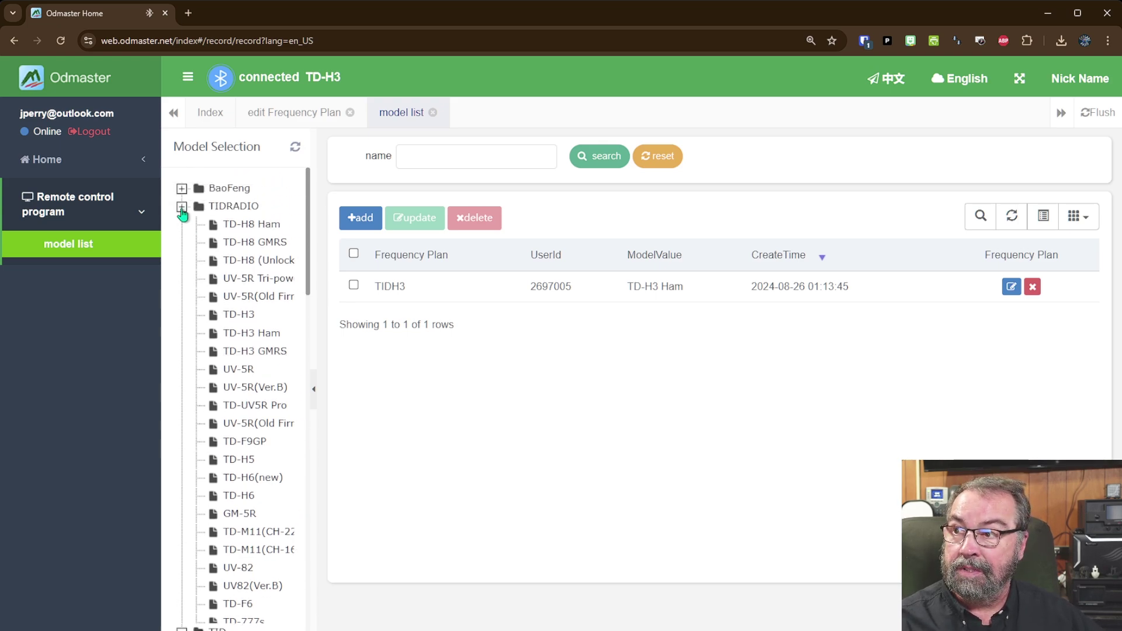
click(182, 225)
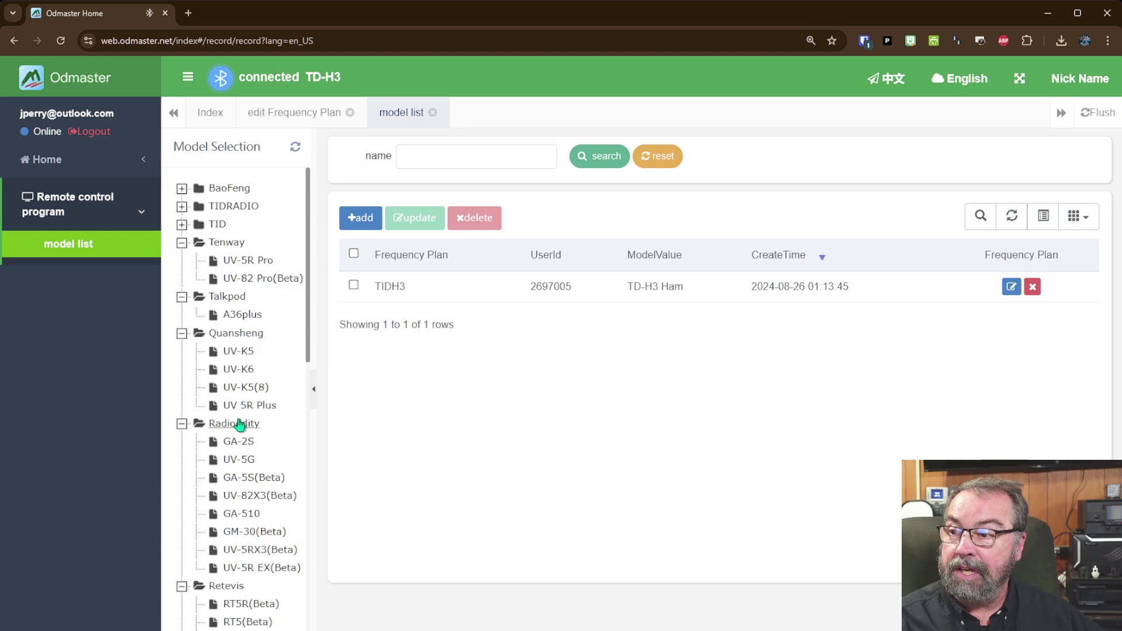
Step: Scroll through the remaining supported radio brands
scroll(251, 424, down, 3)
scroll(231, 351, down, 3)
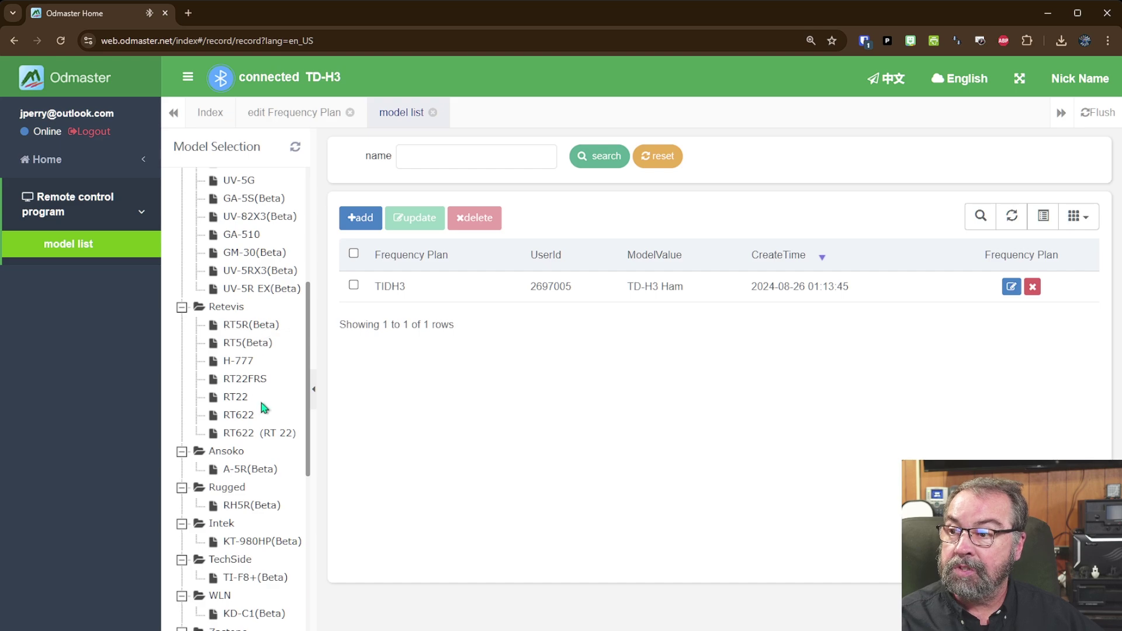
scroll(256, 384, down, 1)
scroll(257, 374, down, 4)
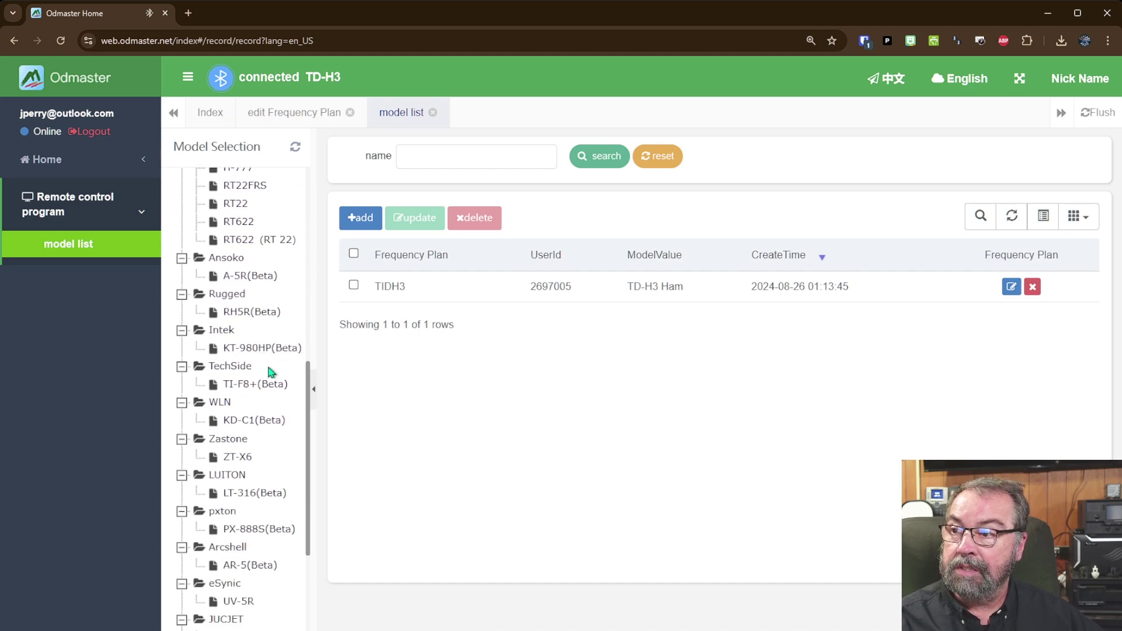
scroll(246, 351, down, 1)
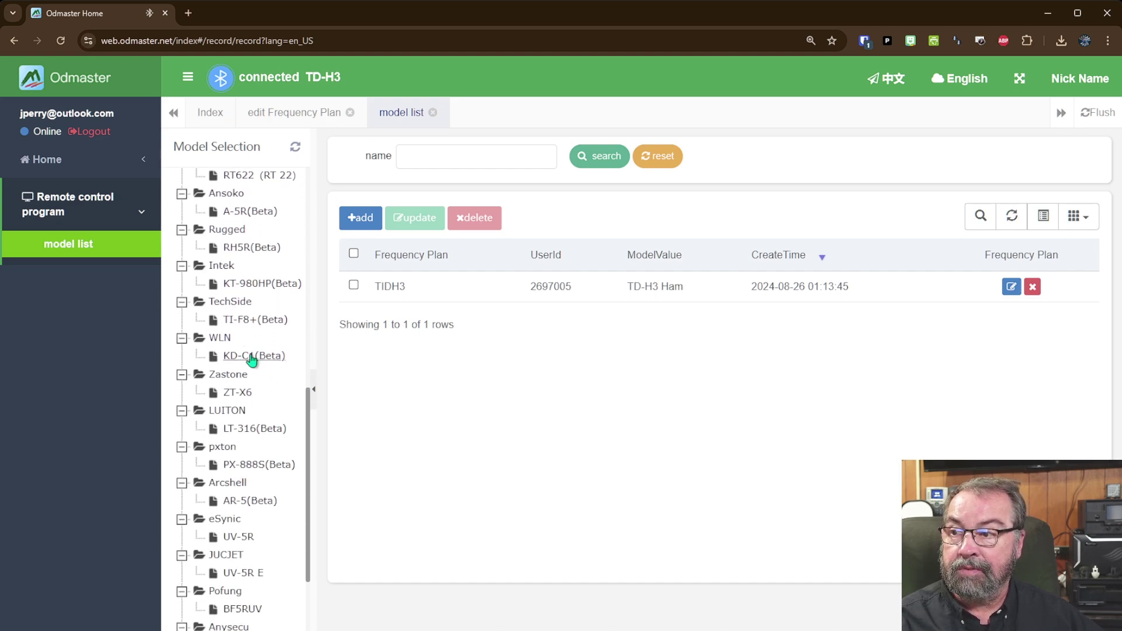
scroll(251, 358, down, 2)
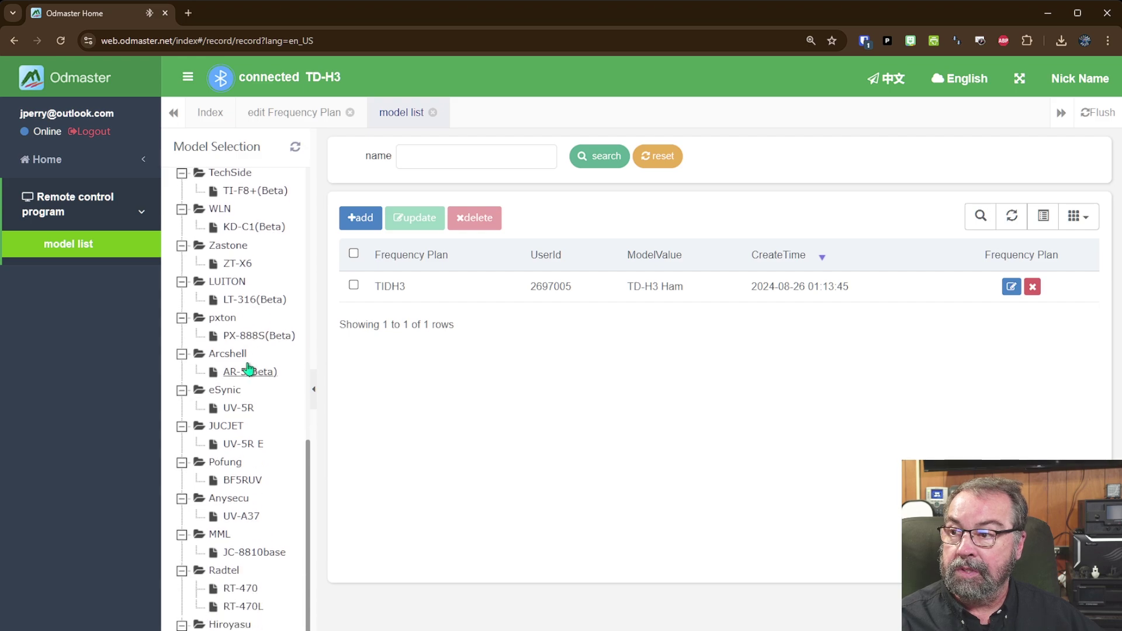
scroll(289, 398, down, 1)
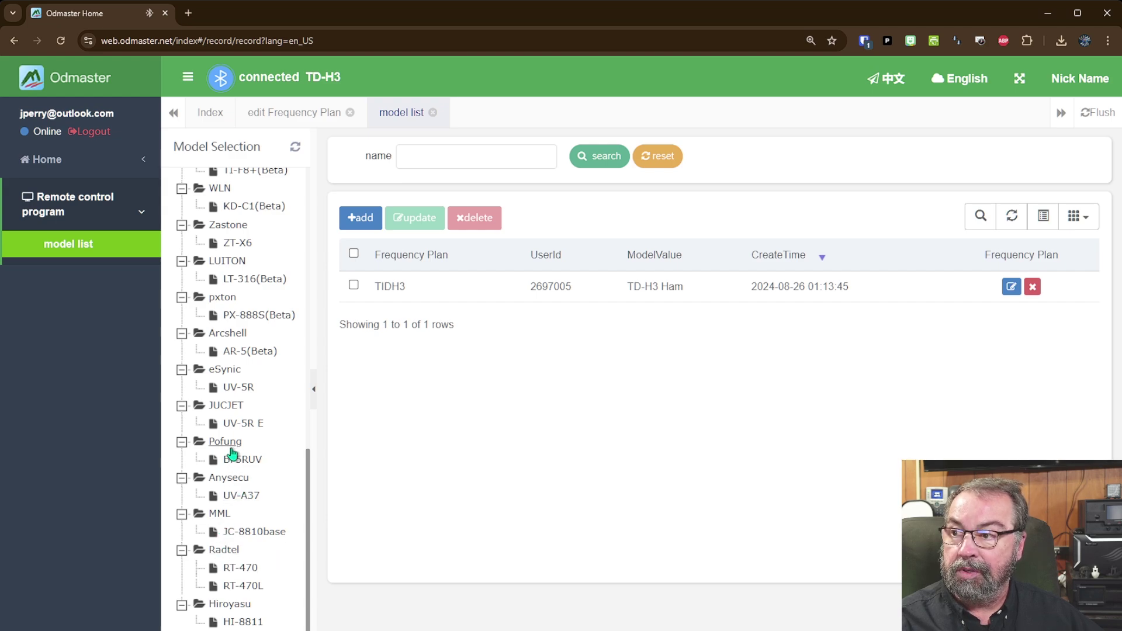
scroll(232, 453, up, 1)
scroll(236, 449, down, 1)
scroll(237, 449, up, 10)
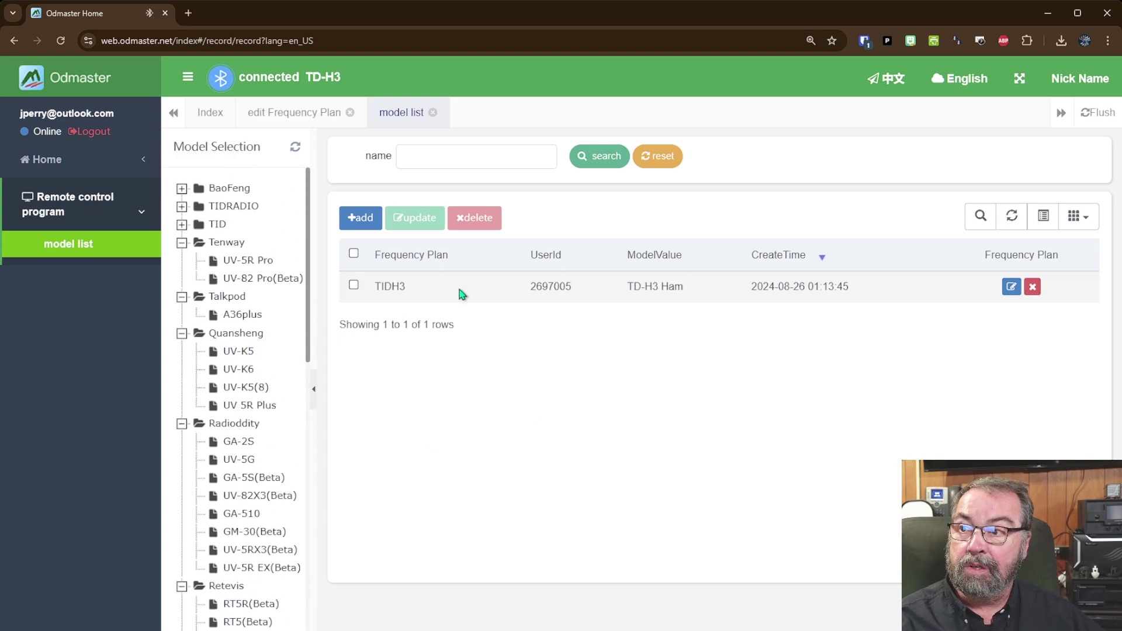
Step: Select the TIDH3 plan's checkbox and open it in the frequency plan editor
click(353, 286)
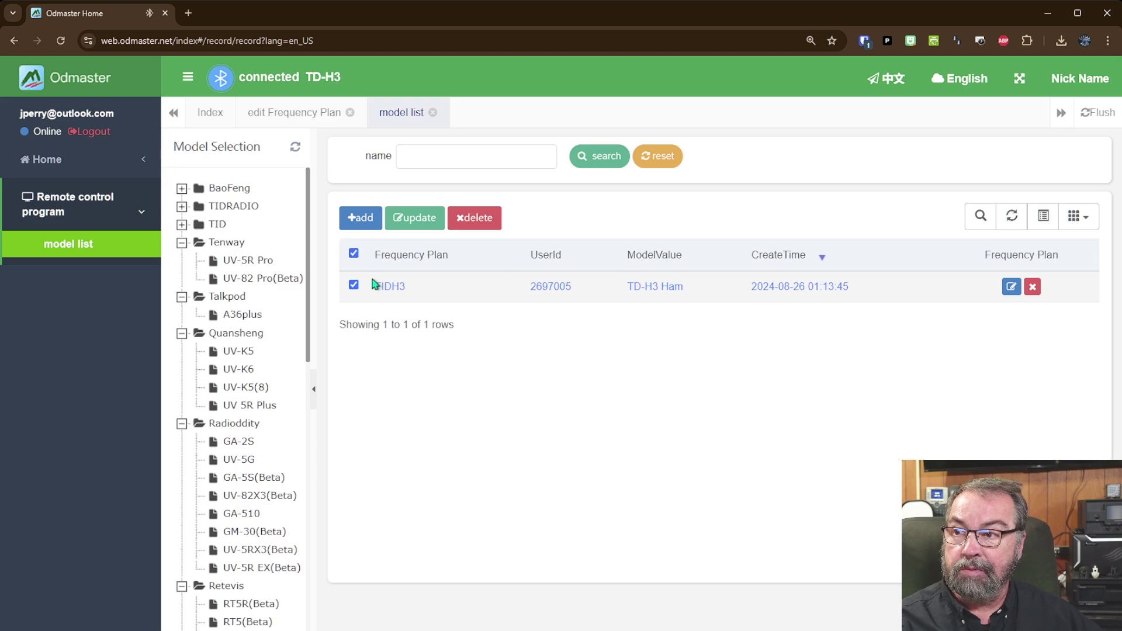
click(1007, 295)
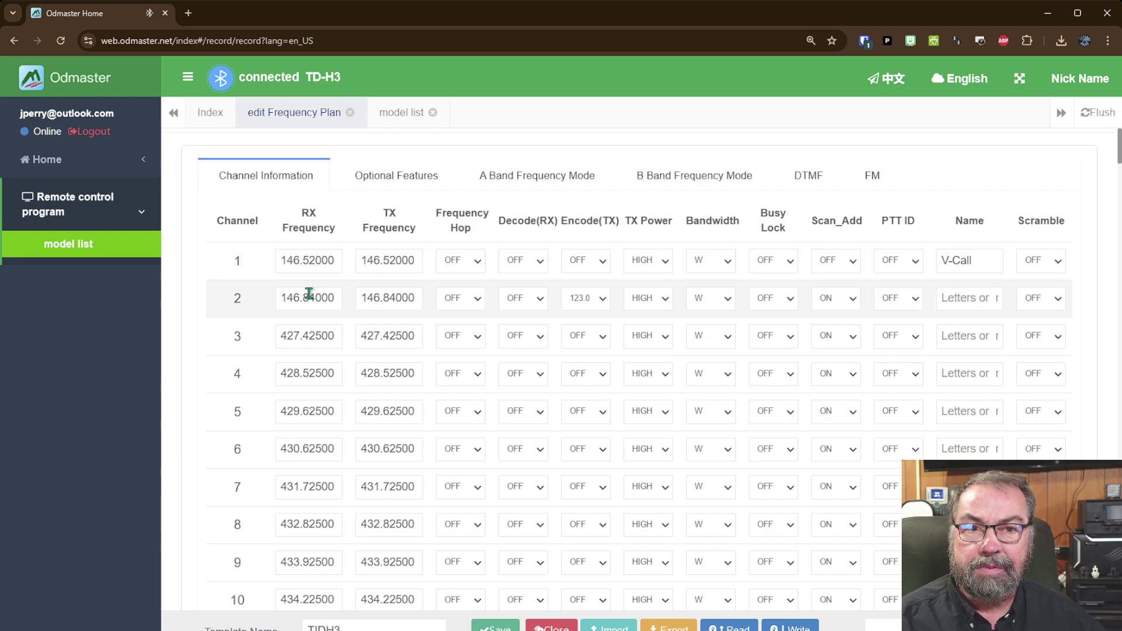
Step: Set channel 2's (146.84000) Scan_Add option to OFF
click(391, 295)
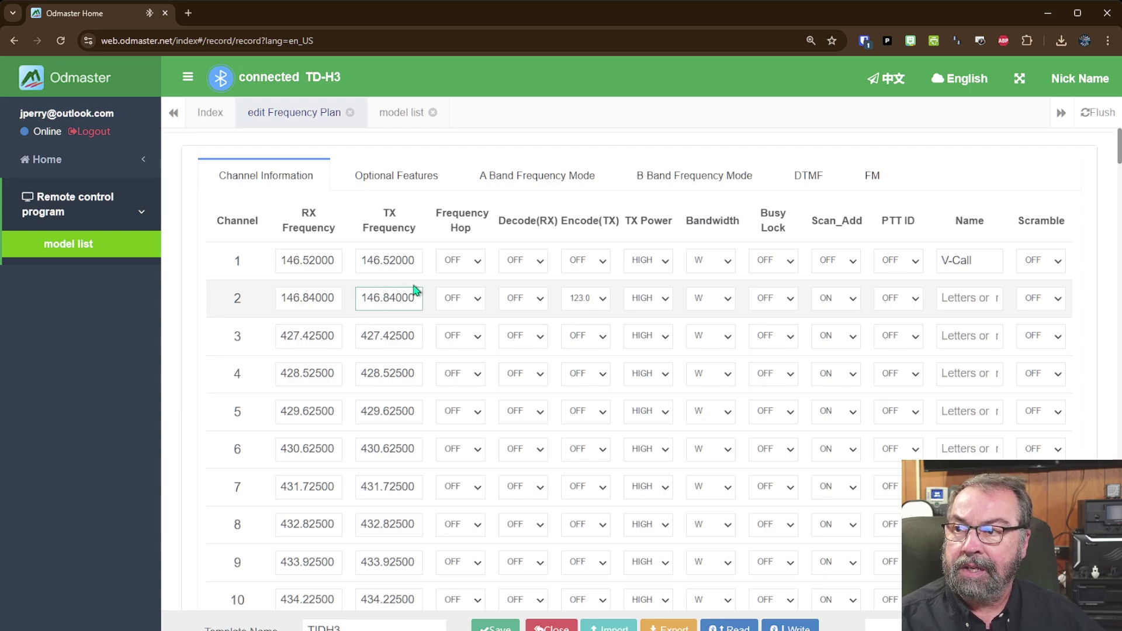
click(478, 301)
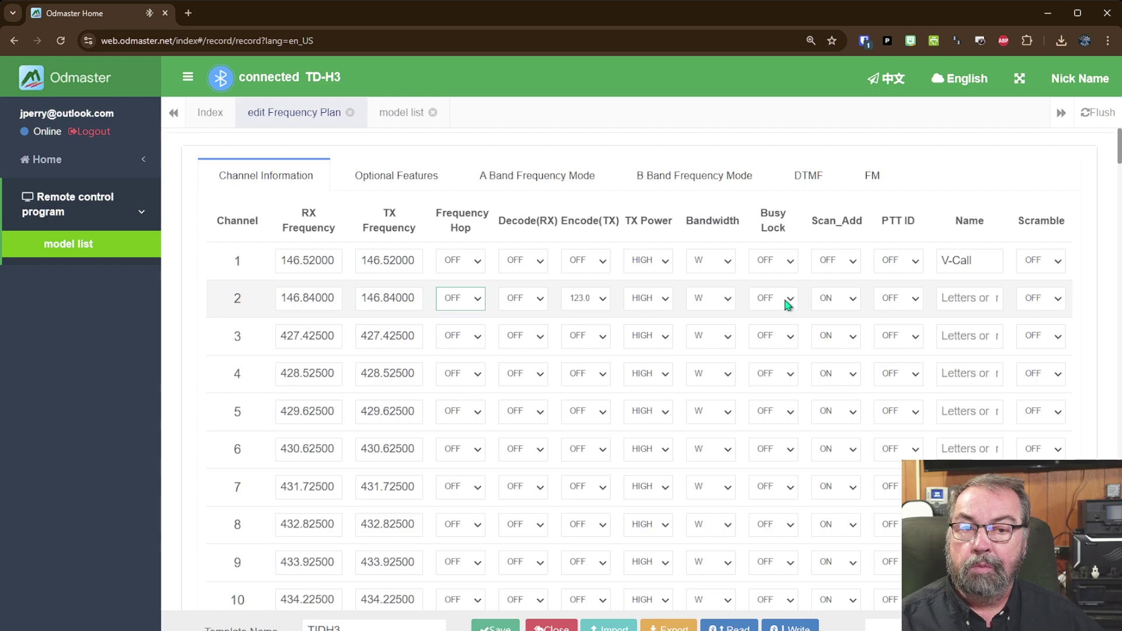
click(855, 304)
click(845, 319)
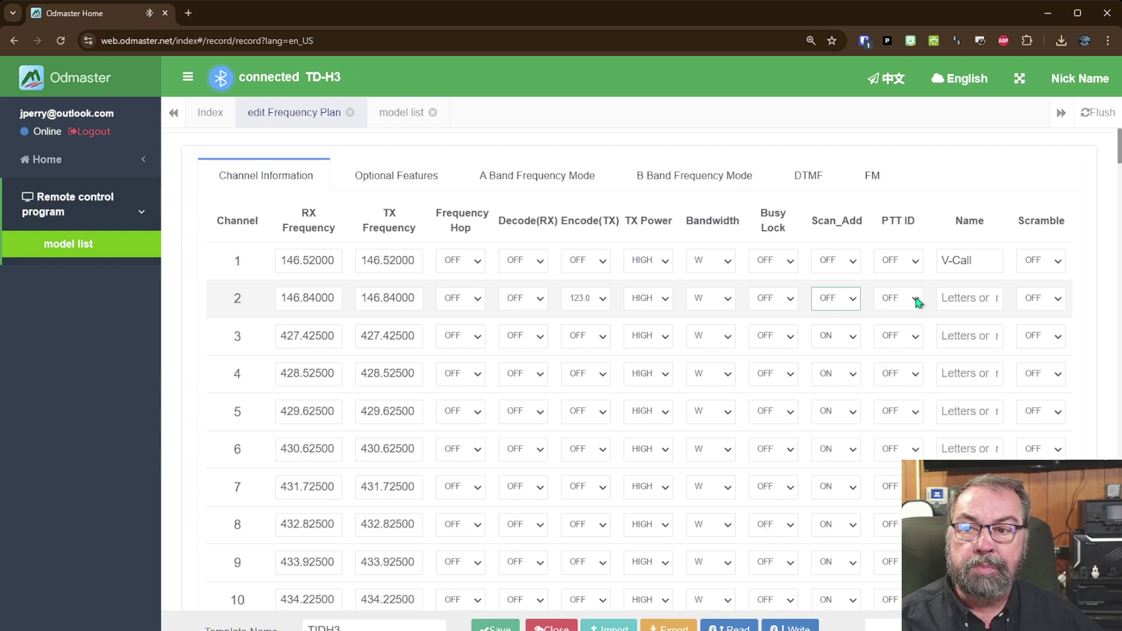
Step: Name channel 2 W4AP and save the TIDH3 plan
click(959, 299)
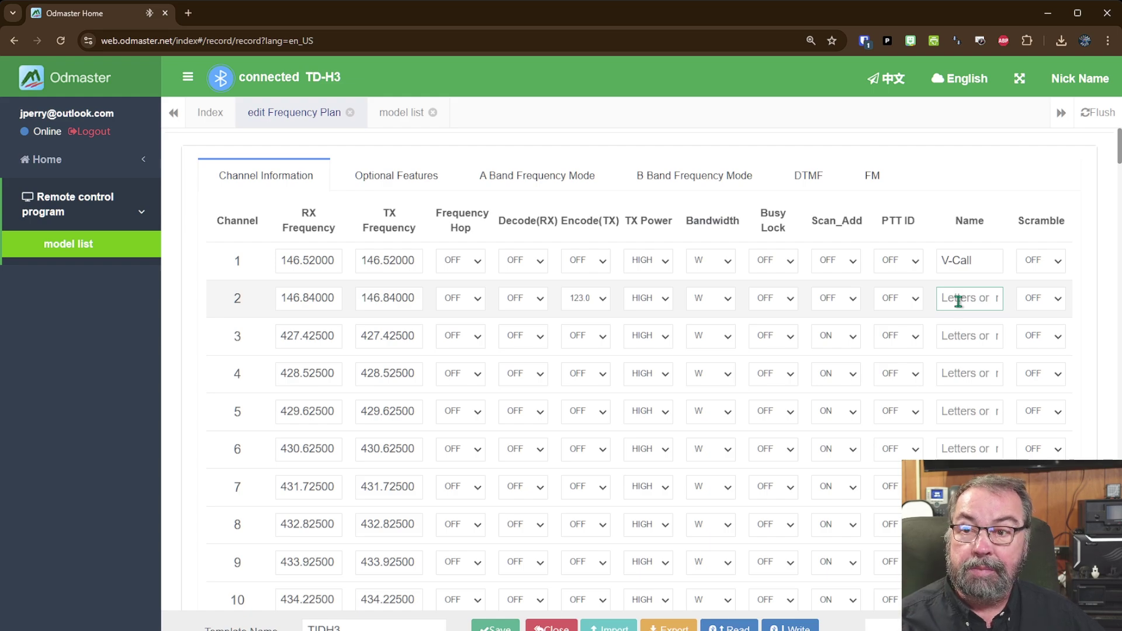
text(W4AP)
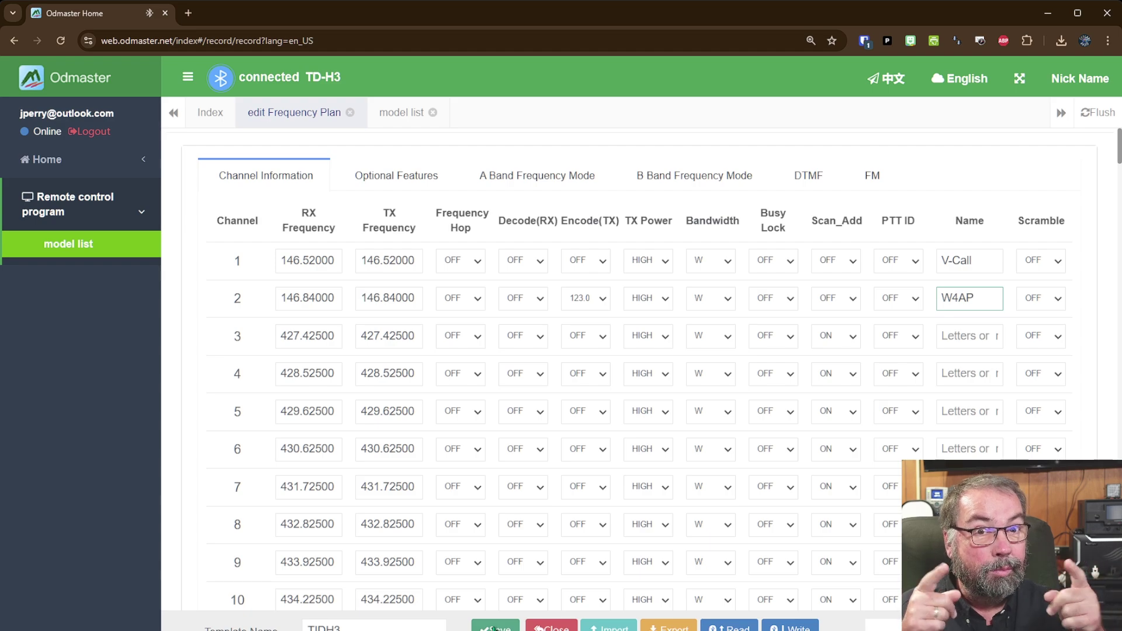
click(492, 627)
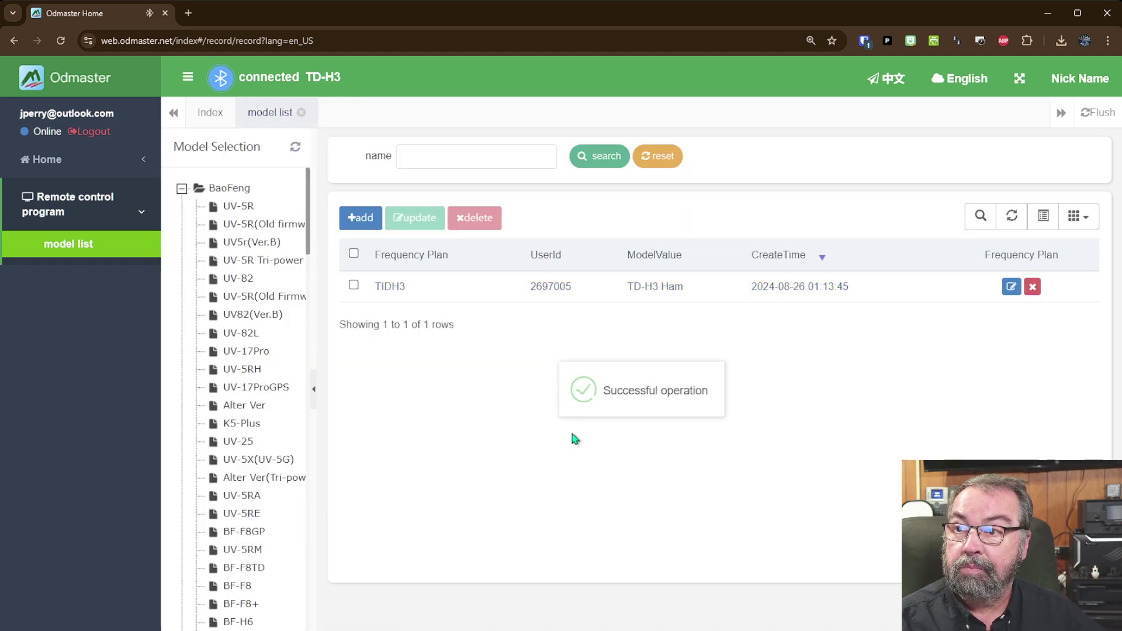
Step: Reopen the TIDH3 plan and review its Optional Features, including Light Control
click(1011, 287)
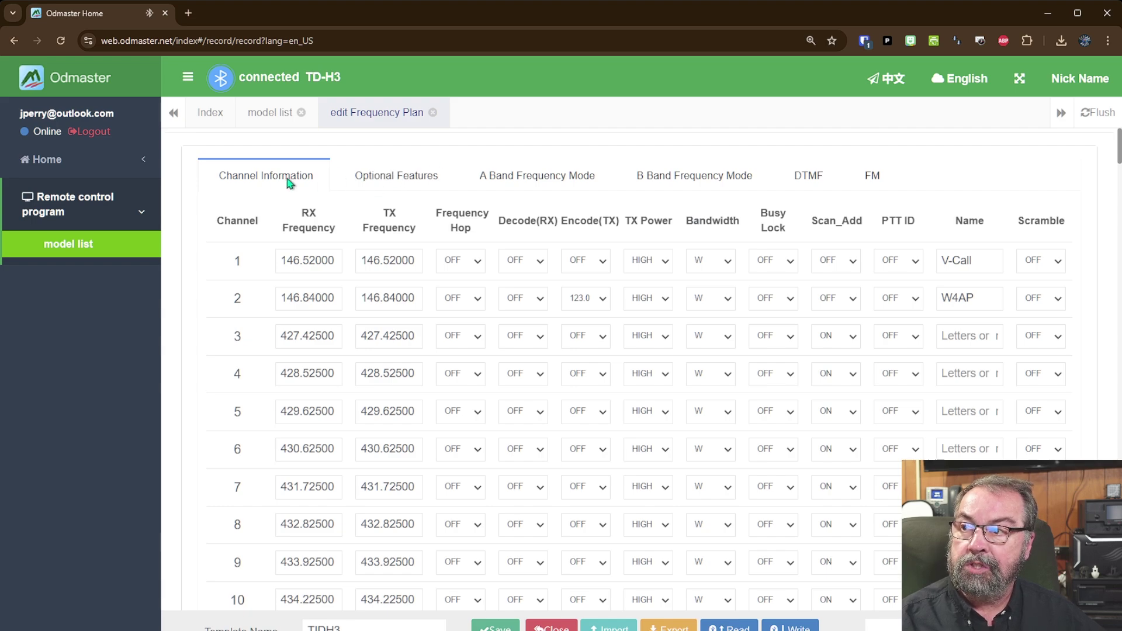
click(388, 178)
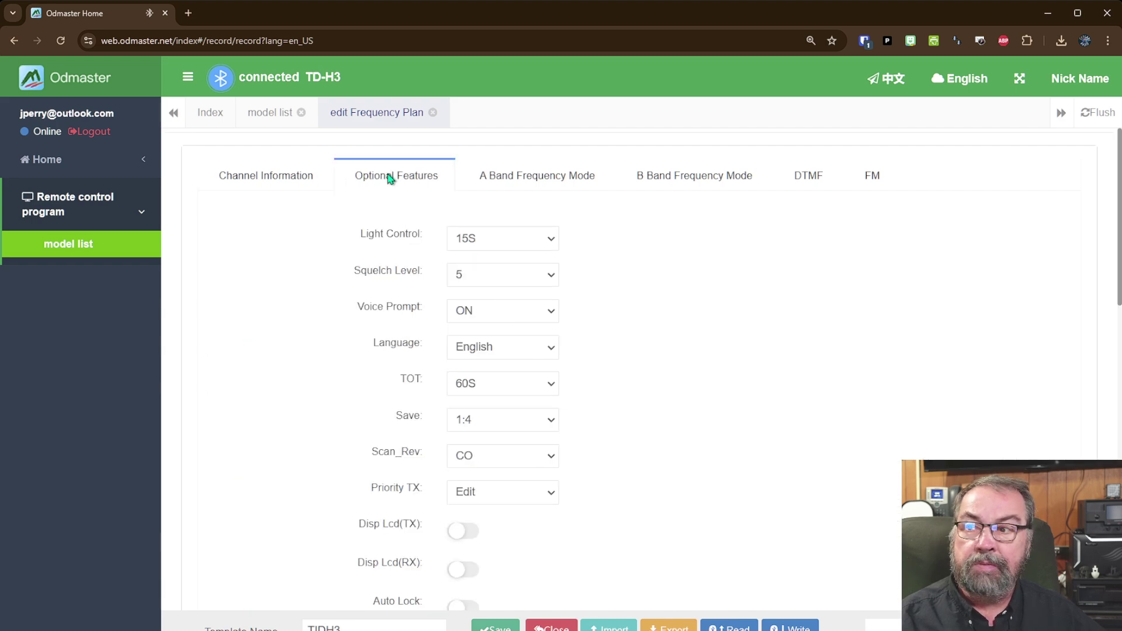
click(553, 243)
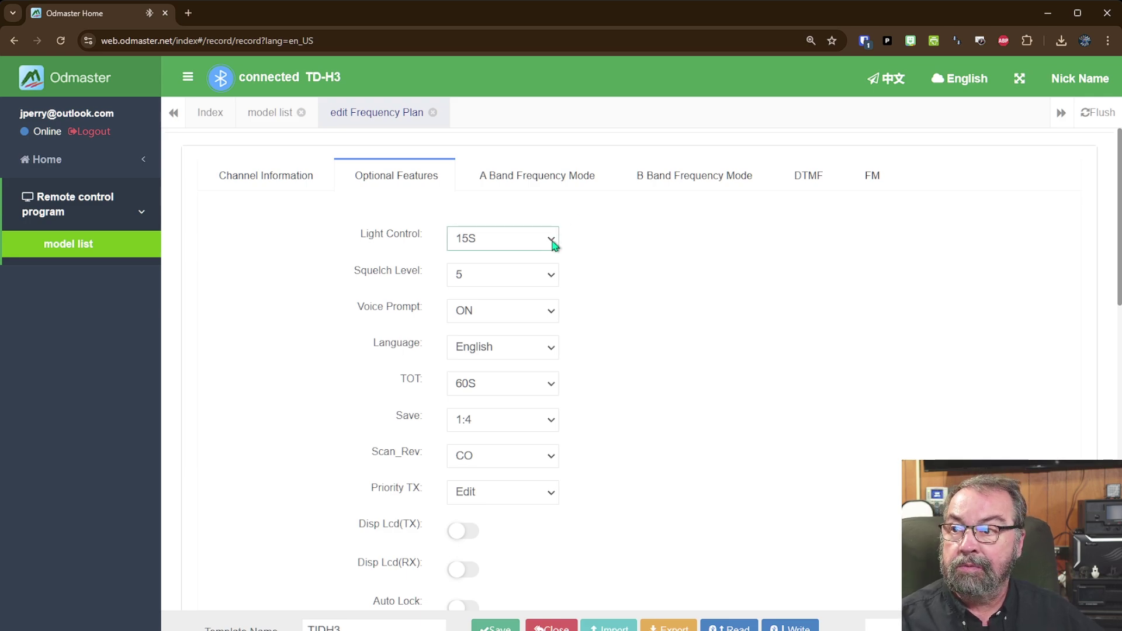
scroll(625, 436, down, 8)
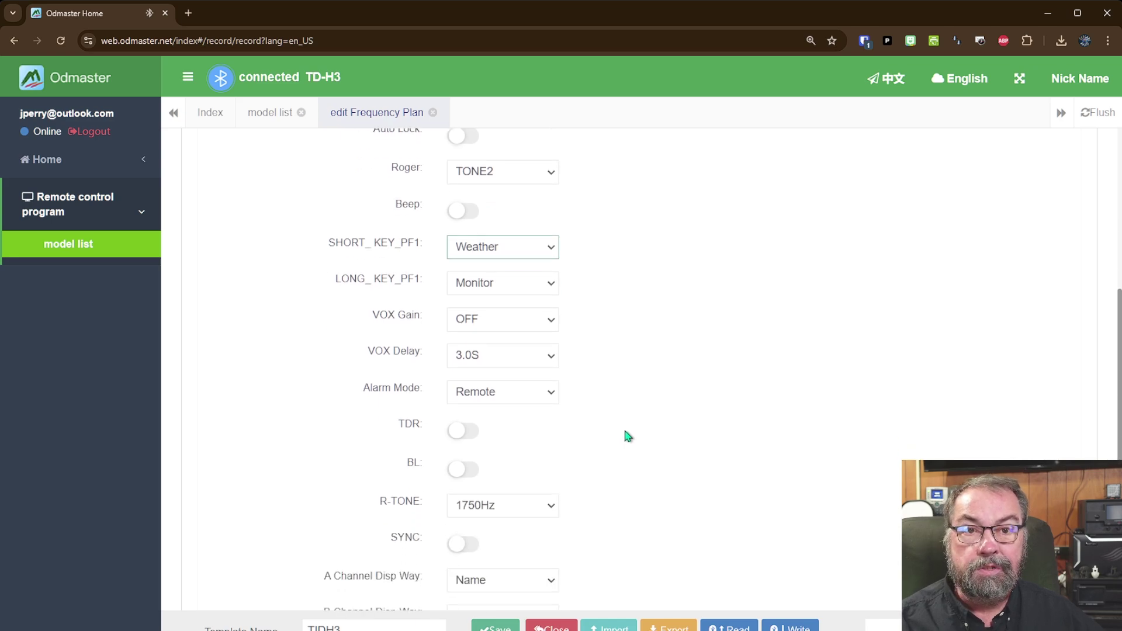
scroll(625, 440, down, 2)
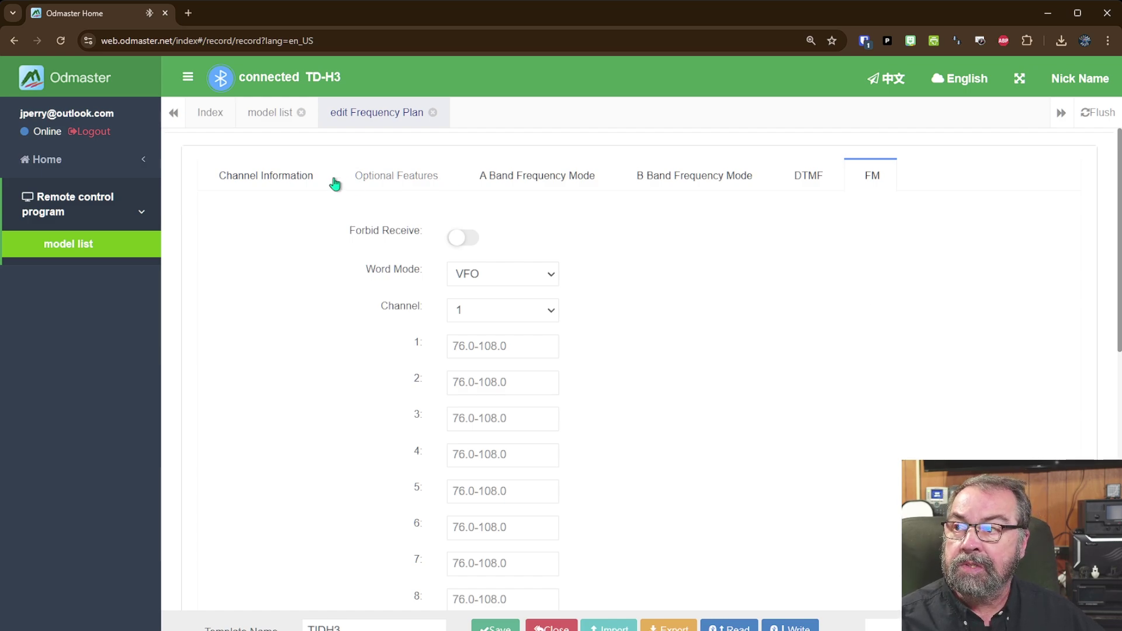
Step: Change channel 2's transmit frequency to 146.240
click(308, 183)
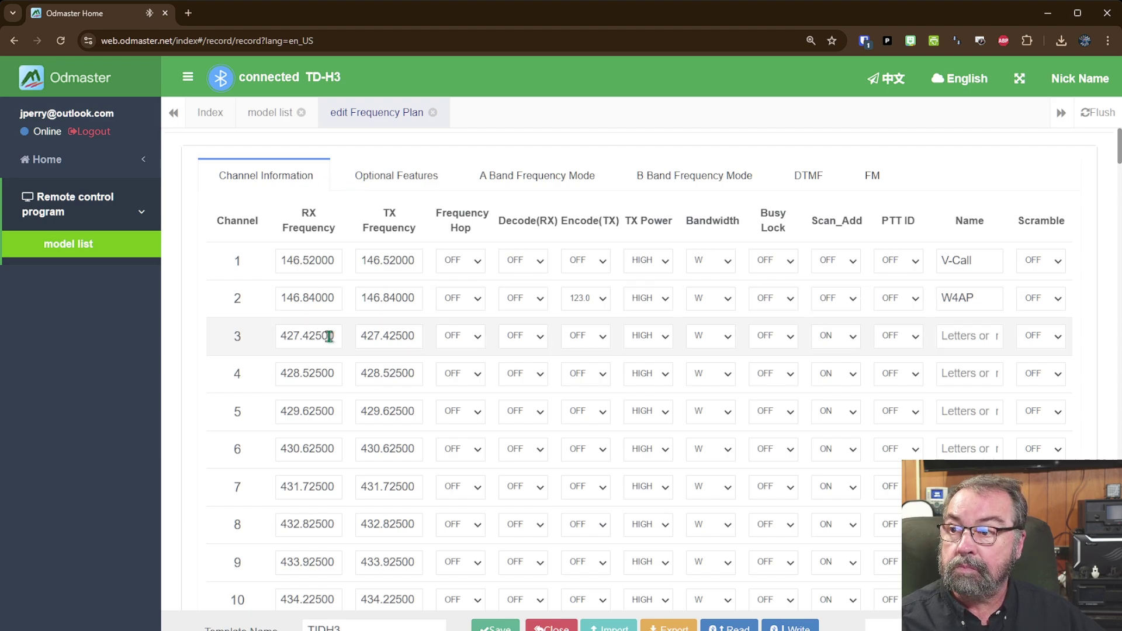
drag(338, 340, 263, 335)
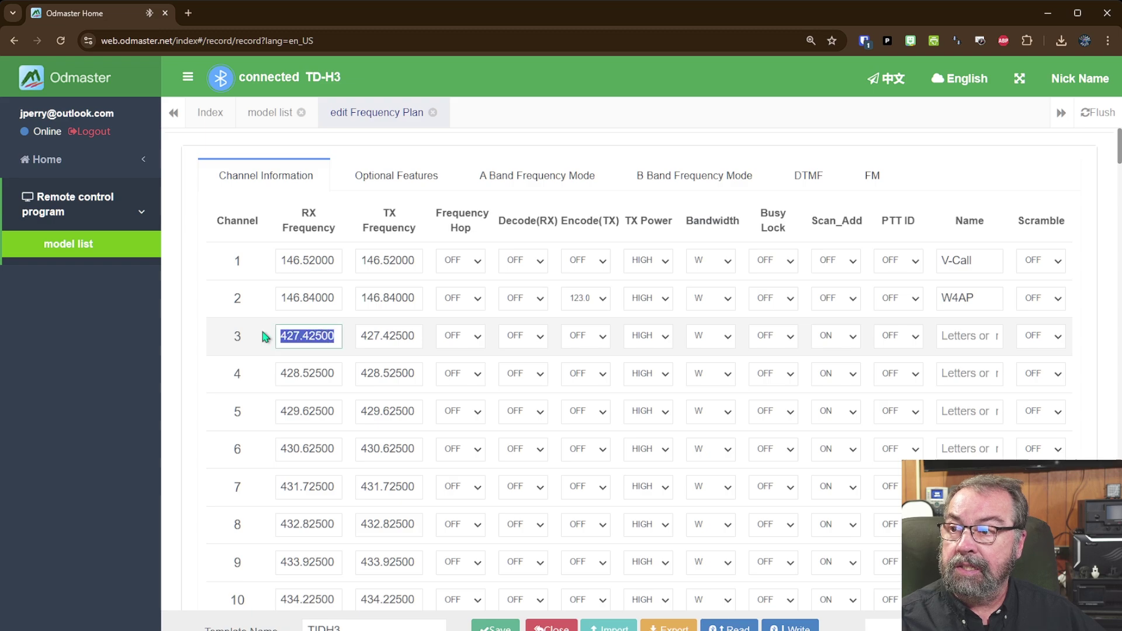
click(378, 298)
drag(359, 297, 450, 301)
text(1)
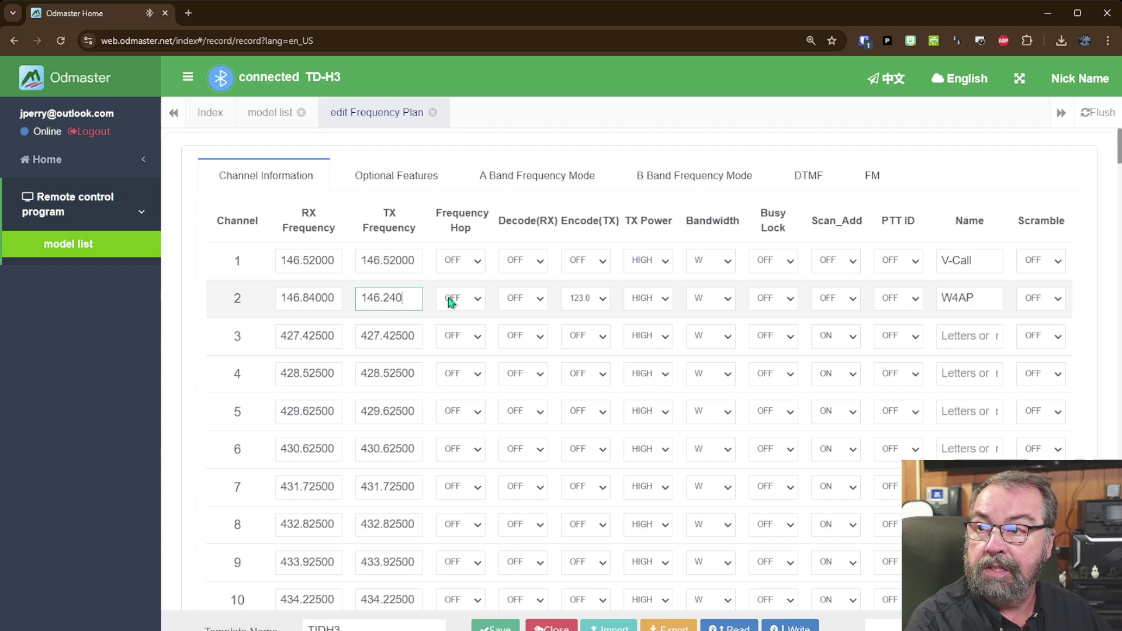
text(46.240)
key(Tab)
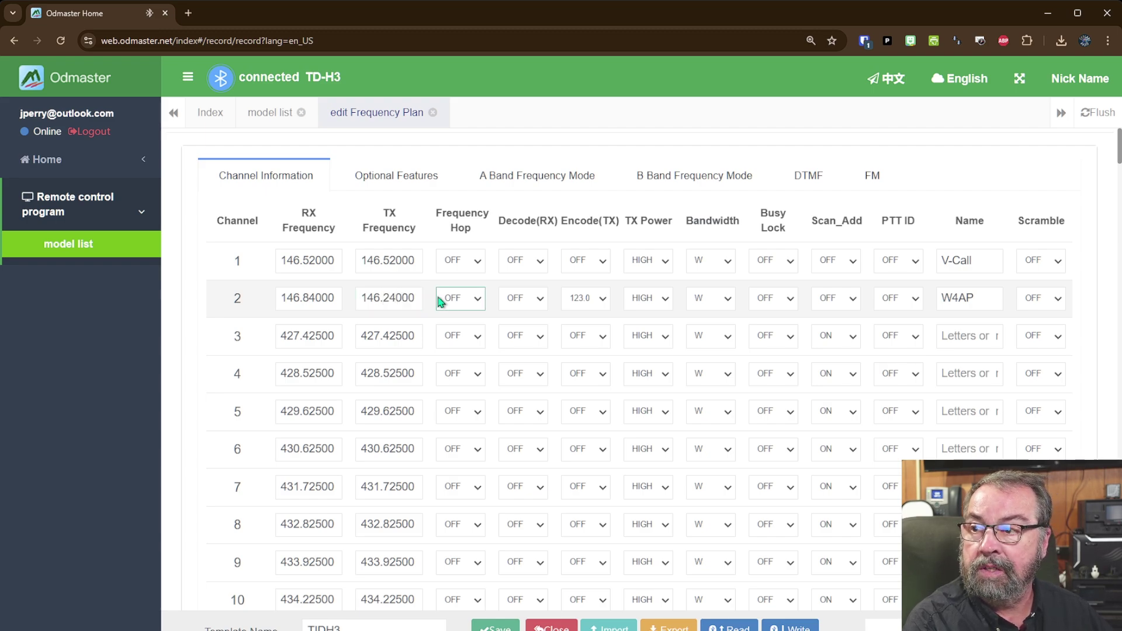
Step: Set channel 3 to 146.450 receive and transmit, LOW power, named FEPLink
click(333, 336)
drag(333, 336, 256, 327)
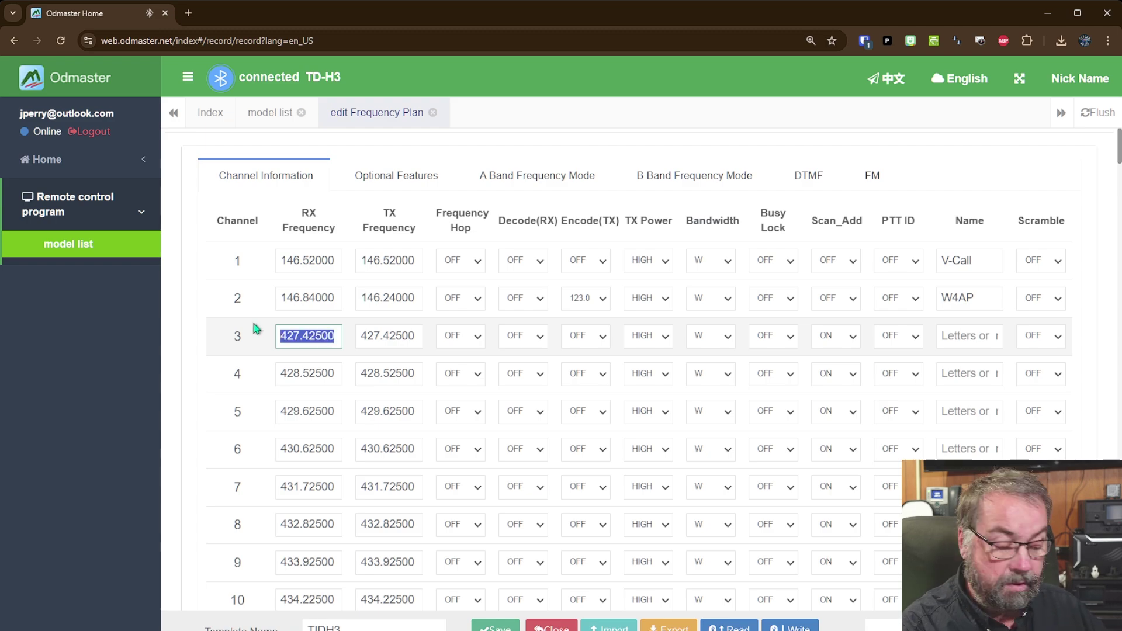
text(146)
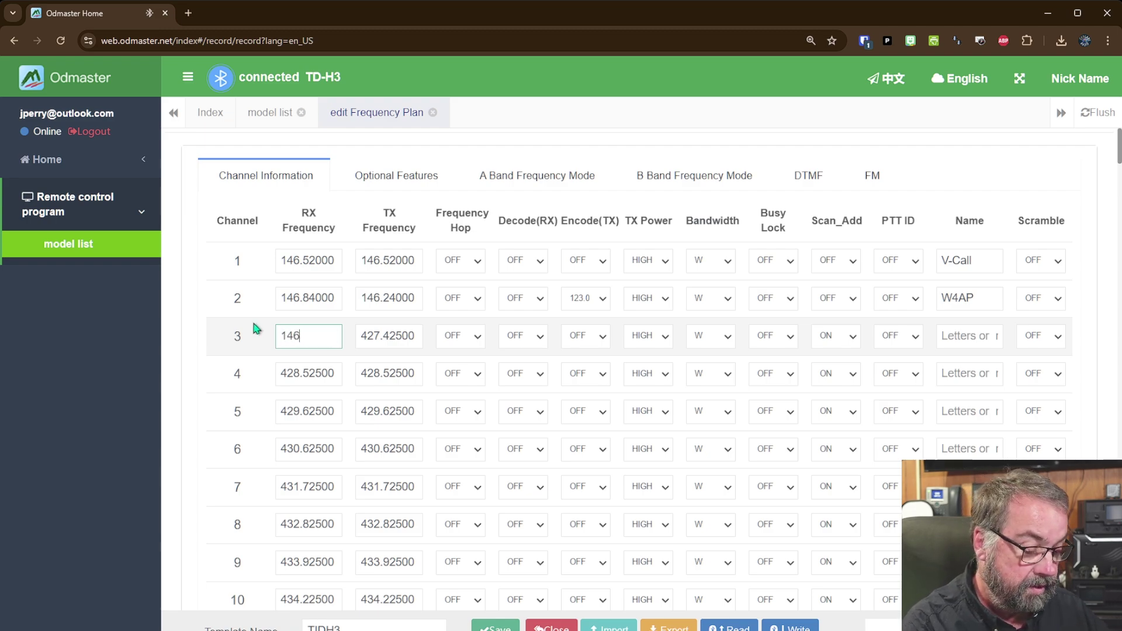
text(.450)
key(Tab)
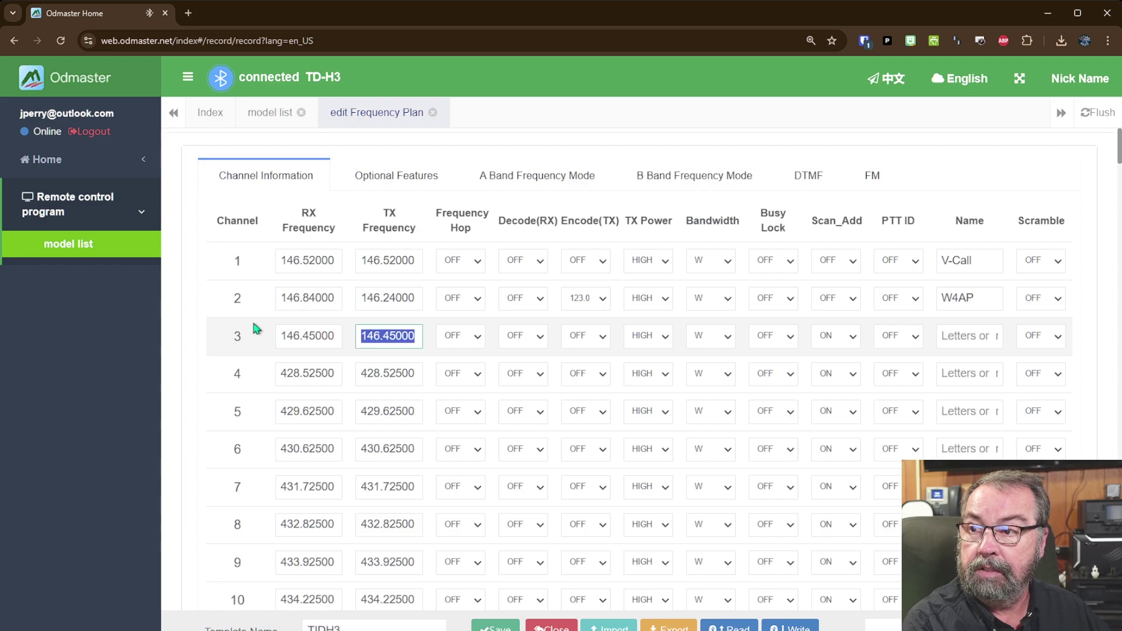
key(Tab)
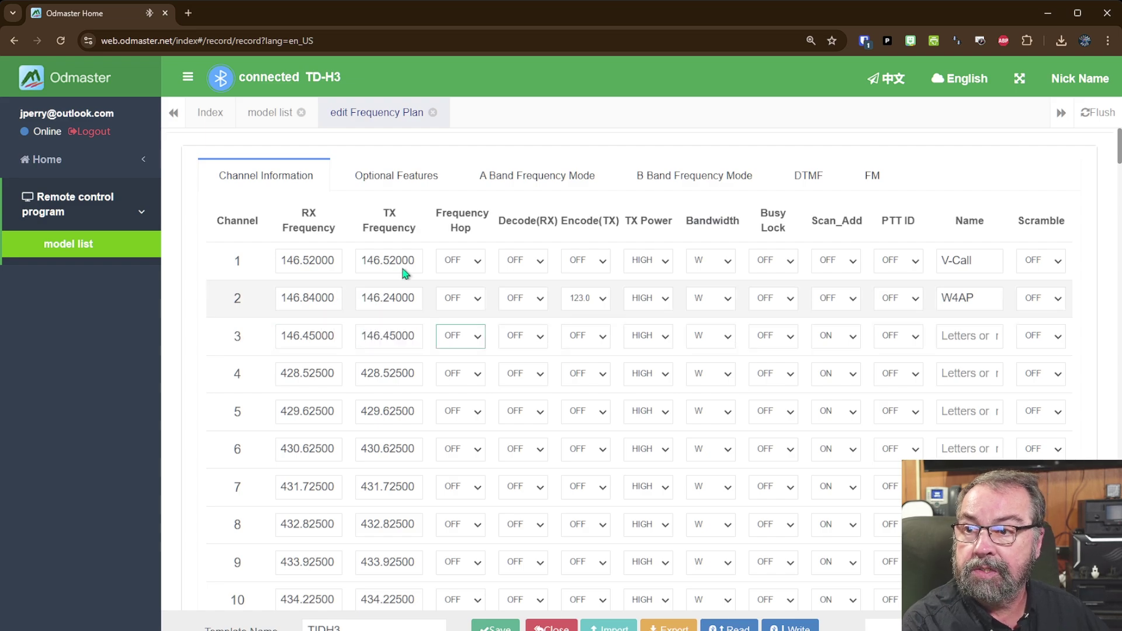
click(641, 339)
click(644, 371)
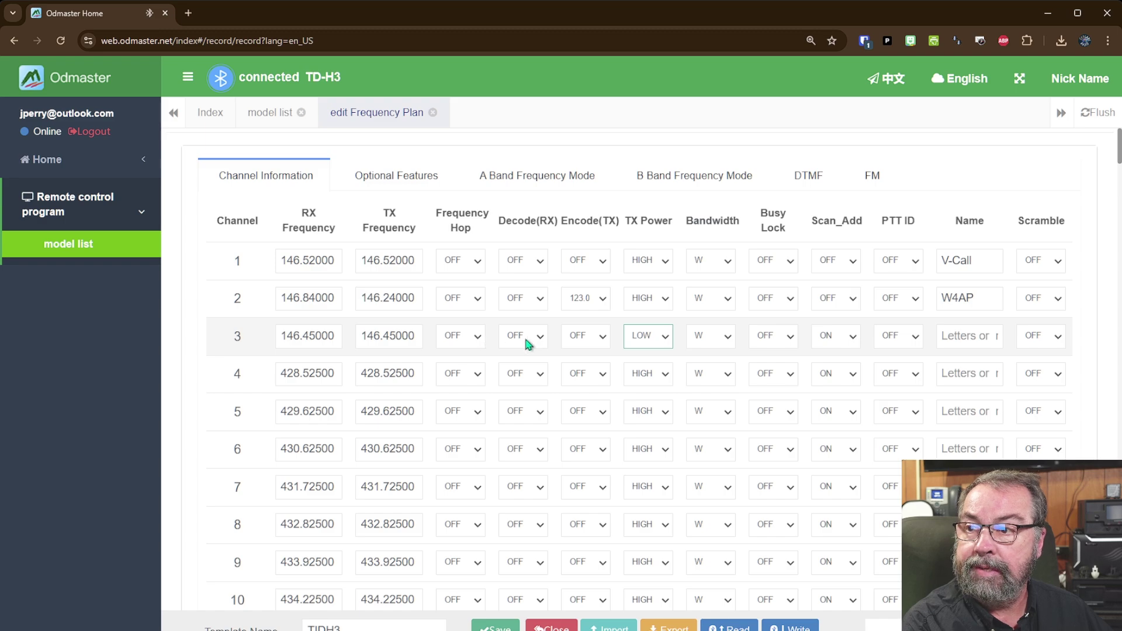
click(961, 336)
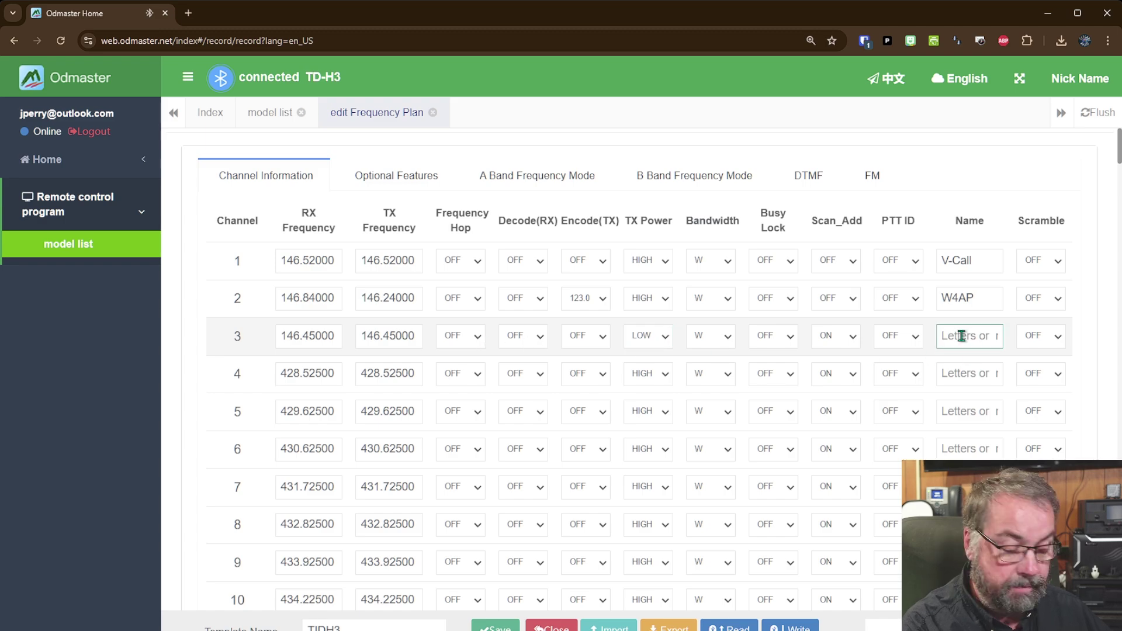
text(FEPLink)
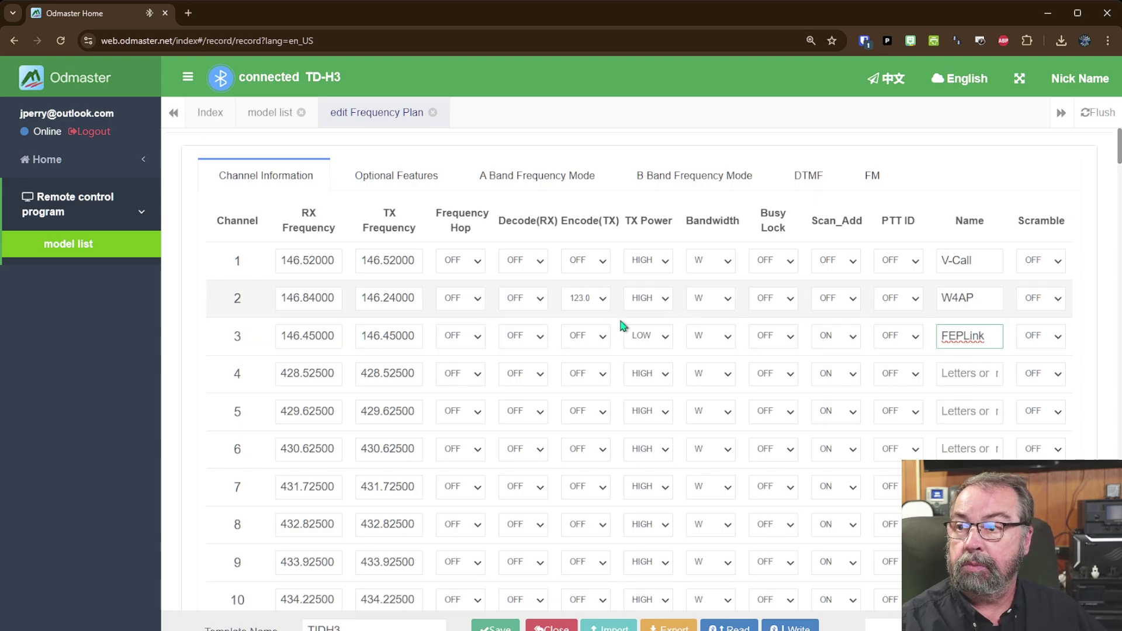
Step: Save the plan and write it to the TD-H3 through the Upload to radio dialog
click(495, 627)
scroll(631, 469, down, 2)
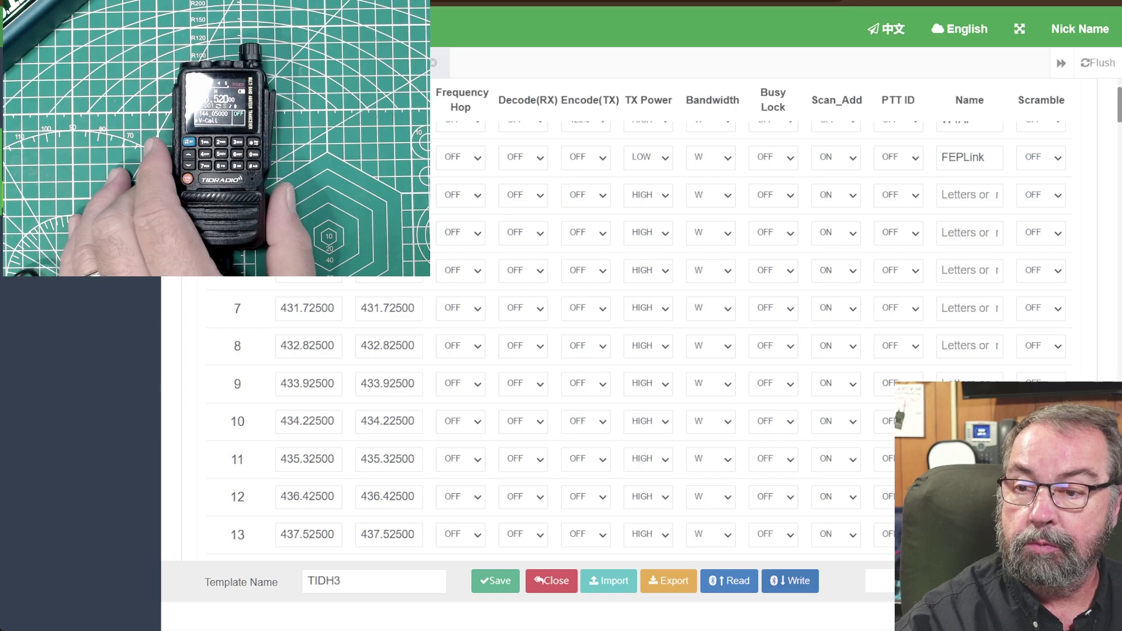
click(797, 582)
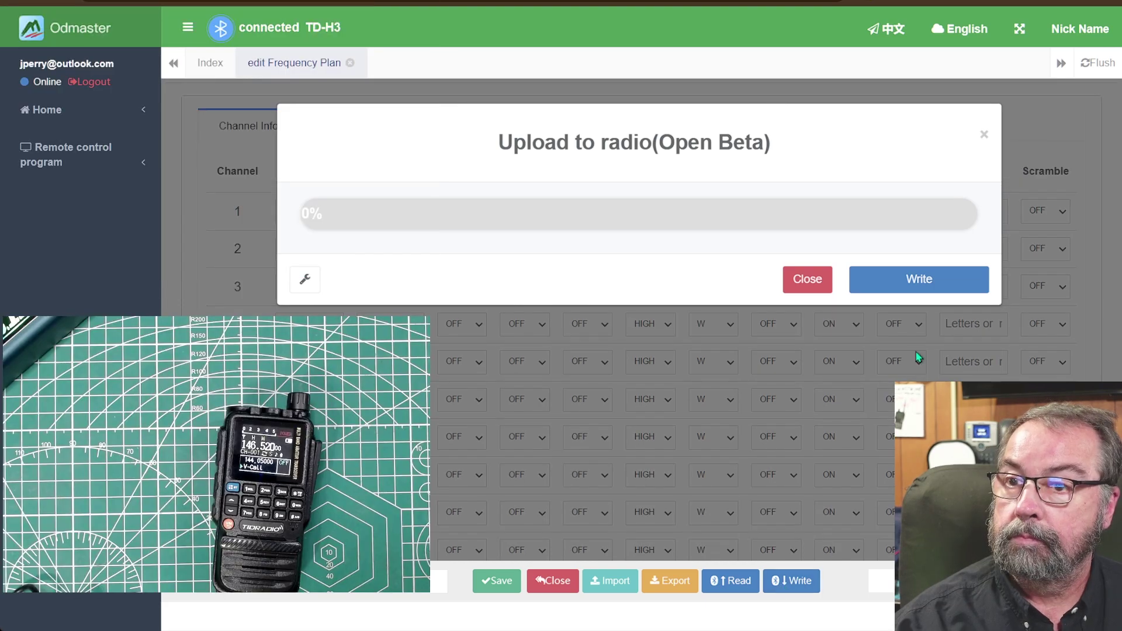
click(913, 282)
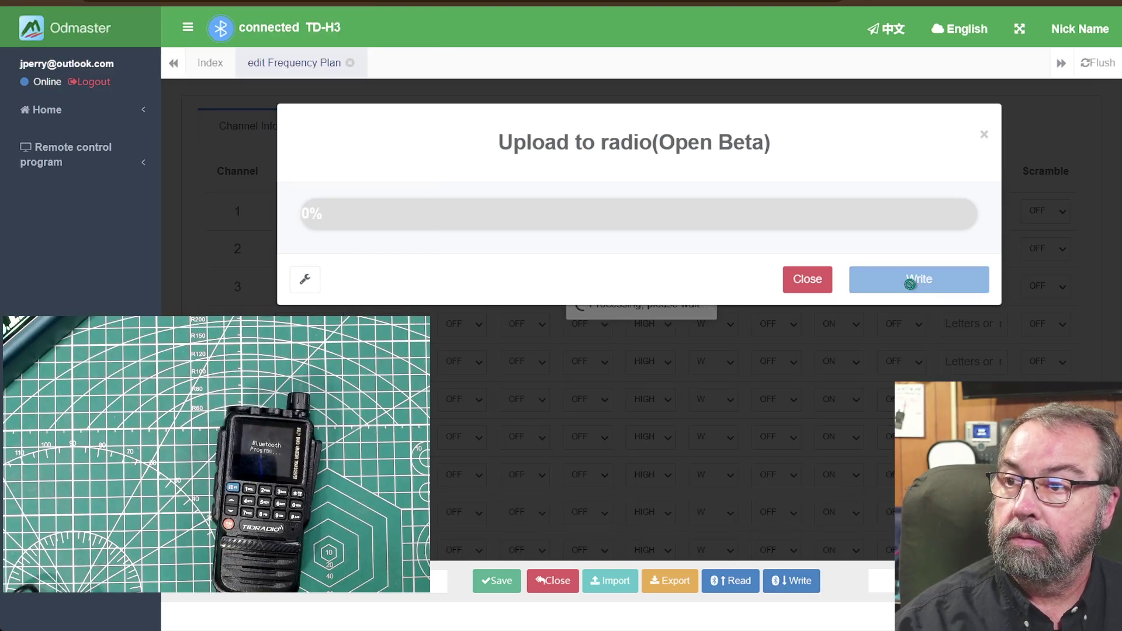